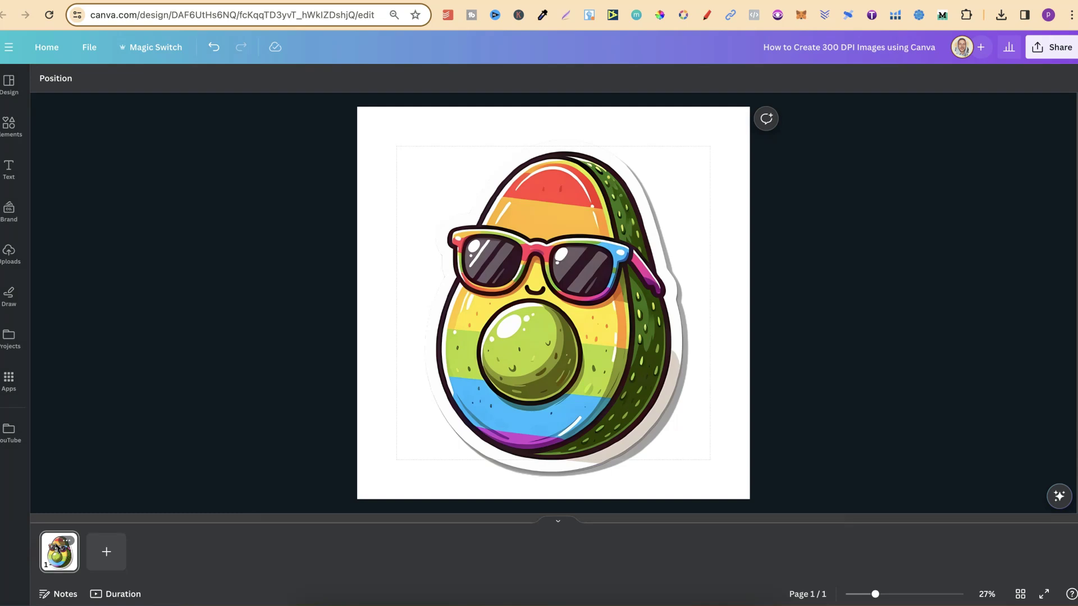
Step: Open the Share options for the rainbow avocado sticker design
{"action": "left_click", "coordinate": [72, 537]}
Step: Download the avocado design as a PNG at size 1 (2,500 × 2,500 px)
{"action": "left_click", "coordinate": [1042, 52]}
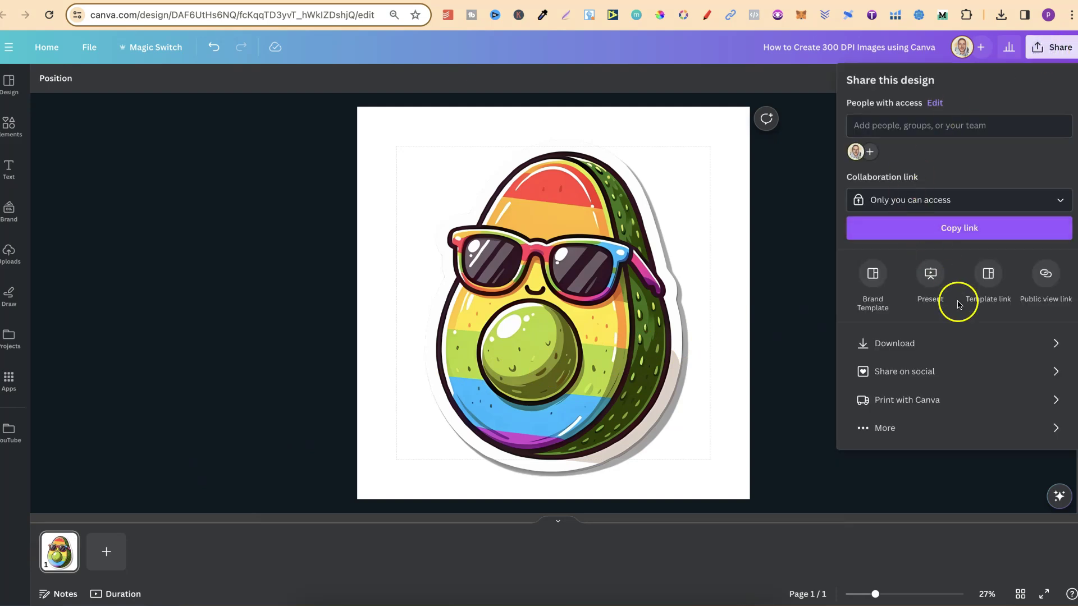
{"action": "left_click", "coordinate": [927, 344]}
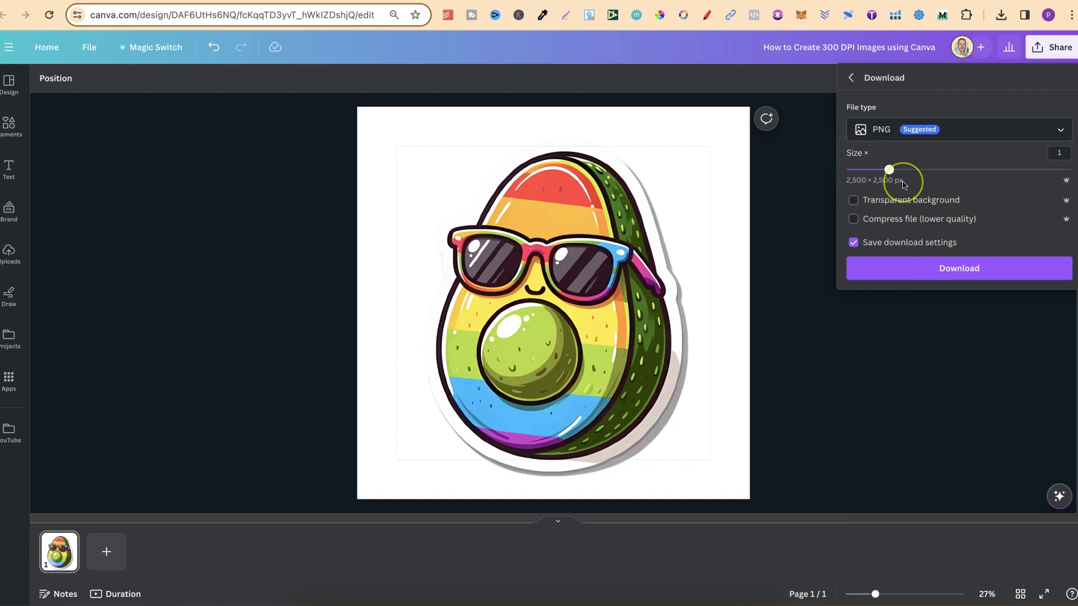
{"action": "left_click", "coordinate": [926, 276]}
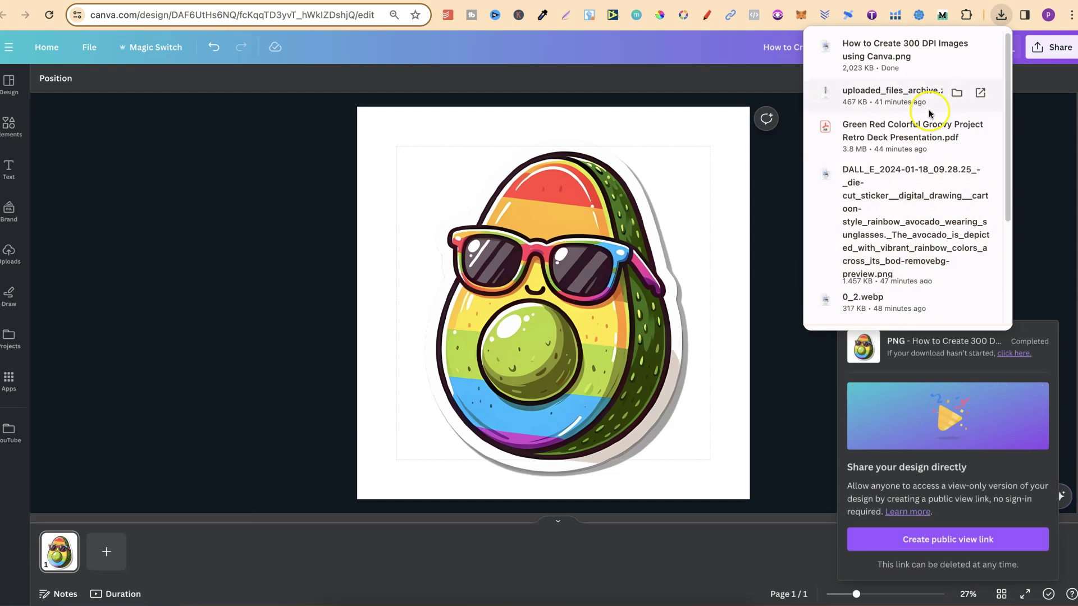
Step: Open the downloaded PNG in Preview and check its info: 2500 × 2500 pixels at 96 pixels/inch
{"action": "left_click", "coordinate": [884, 60]}
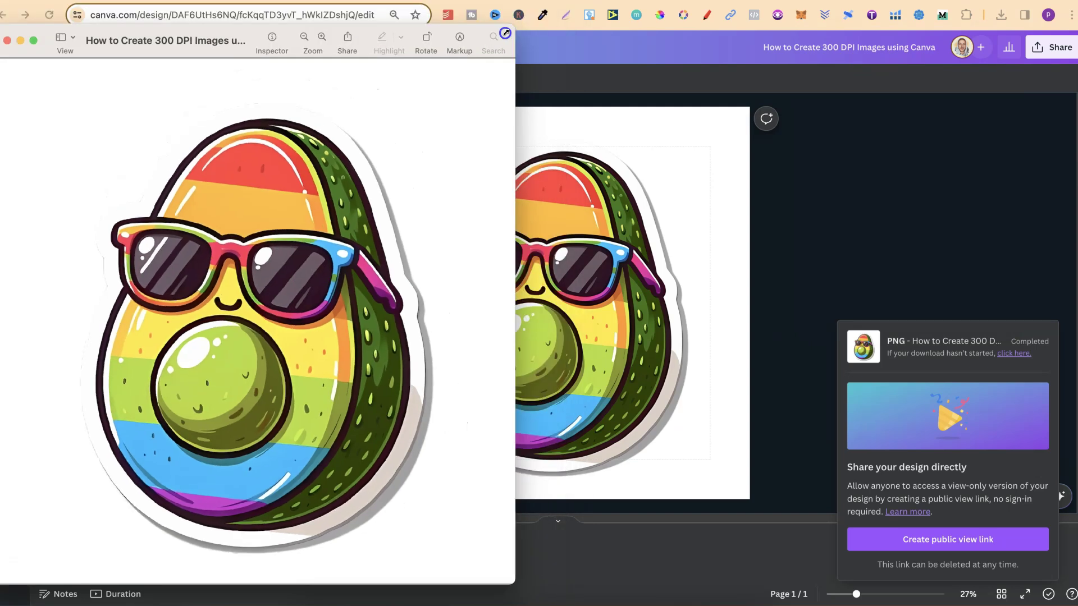
{"action": "left_click_drag", "start_coordinate": [161, 67], "coordinate": [460, 62]}
{"action": "left_click", "coordinate": [548, 62]}
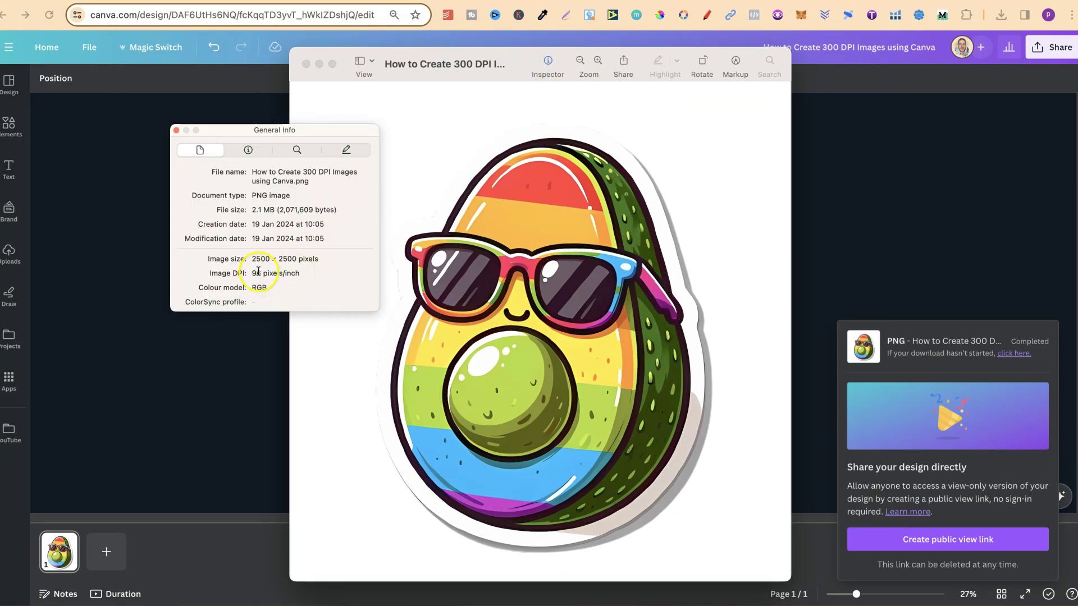
{"action": "left_click", "coordinate": [255, 273]}
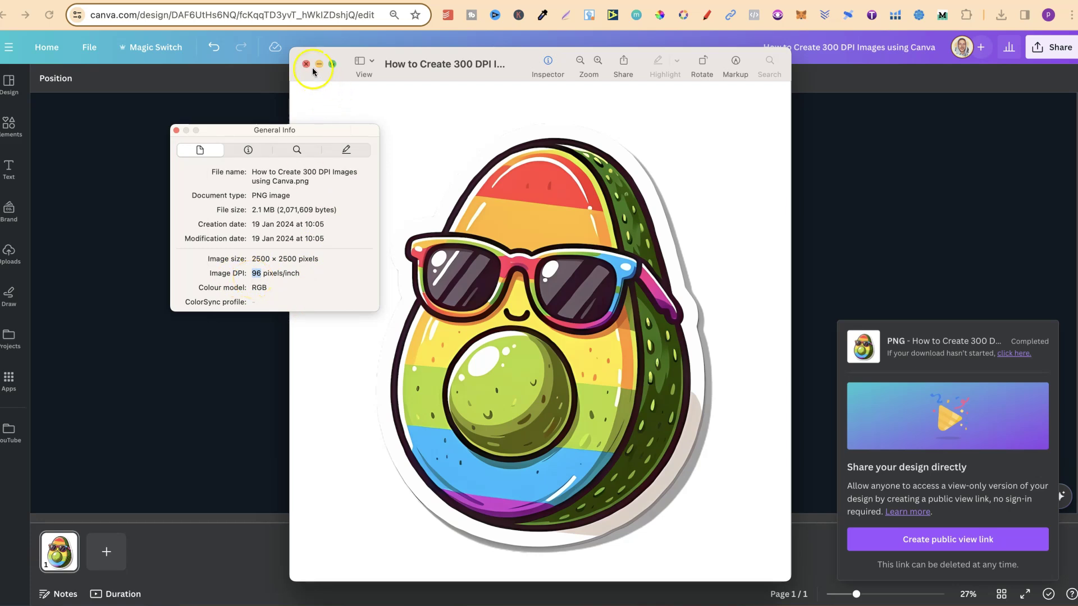
Step: Close Preview and download the design again as a PNG at size 2 (5,000 × 5,000 px)
{"action": "left_click", "coordinate": [176, 130]}
{"action": "left_click", "coordinate": [952, 207]}
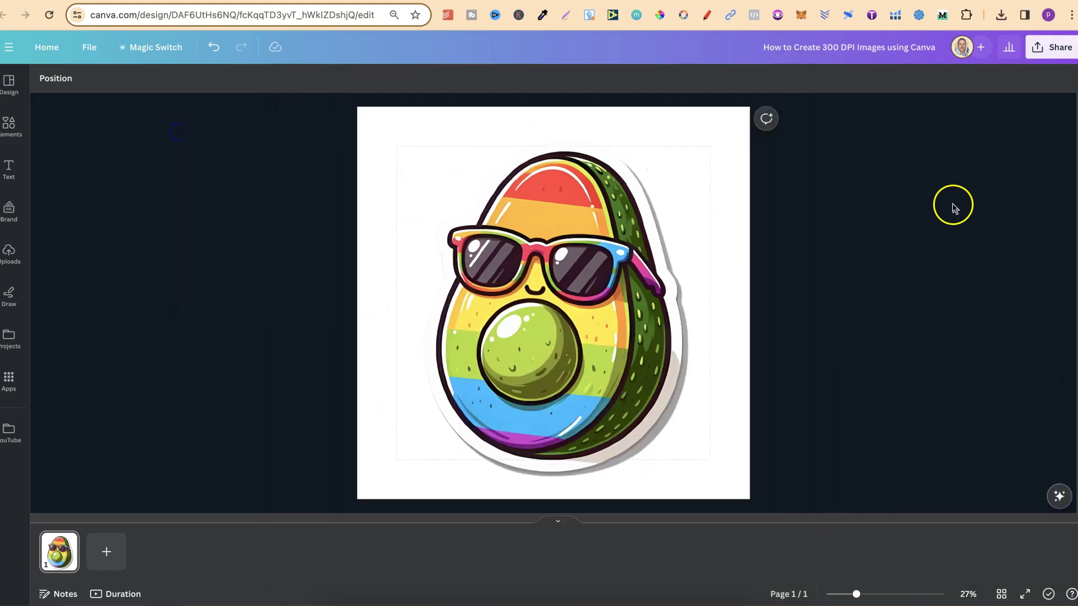
{"action": "left_click", "coordinate": [1040, 50]}
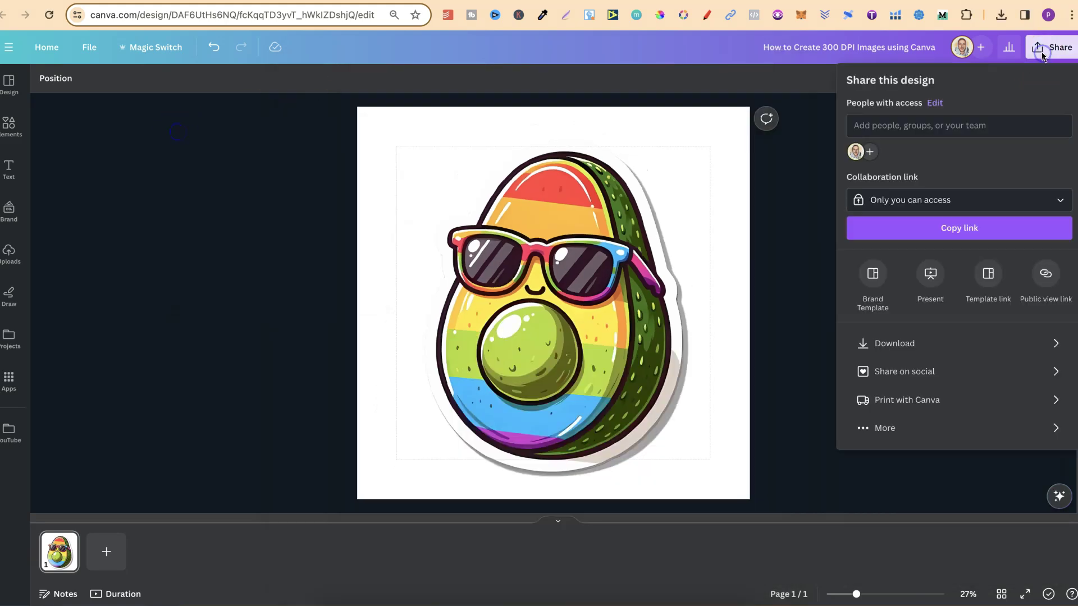
{"action": "left_click", "coordinate": [894, 343]}
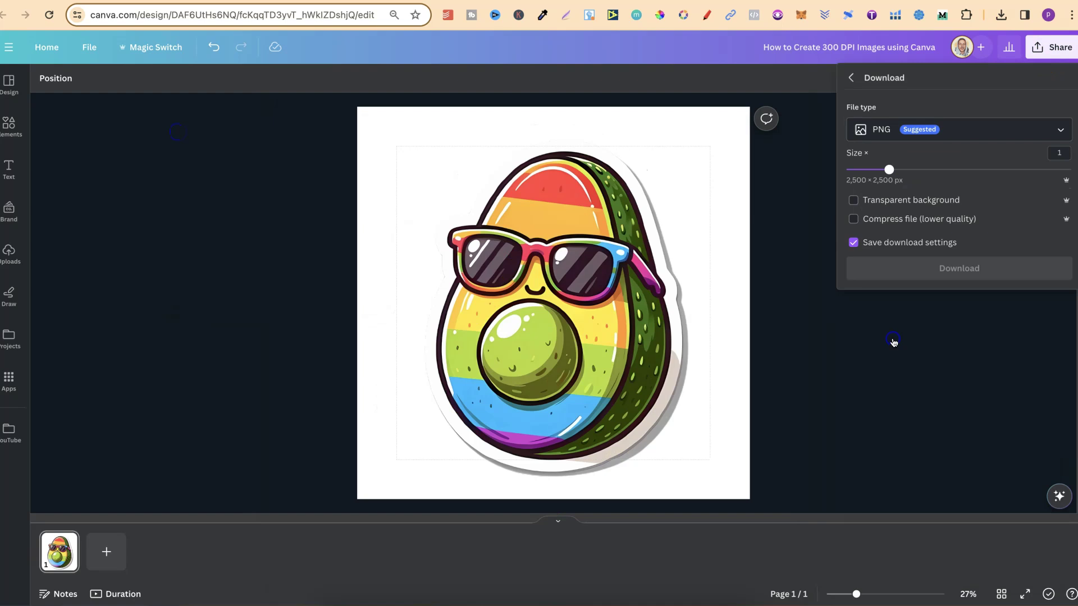
{"action": "left_click", "coordinate": [890, 169]}
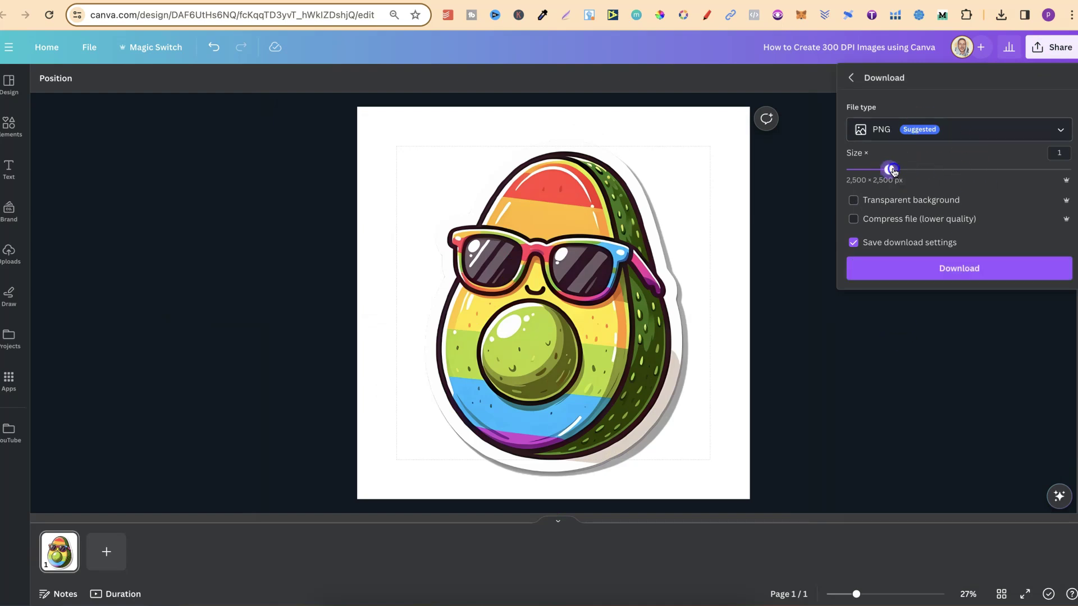
{"action": "left_click_drag", "start_coordinate": [894, 172], "coordinate": [973, 174]}
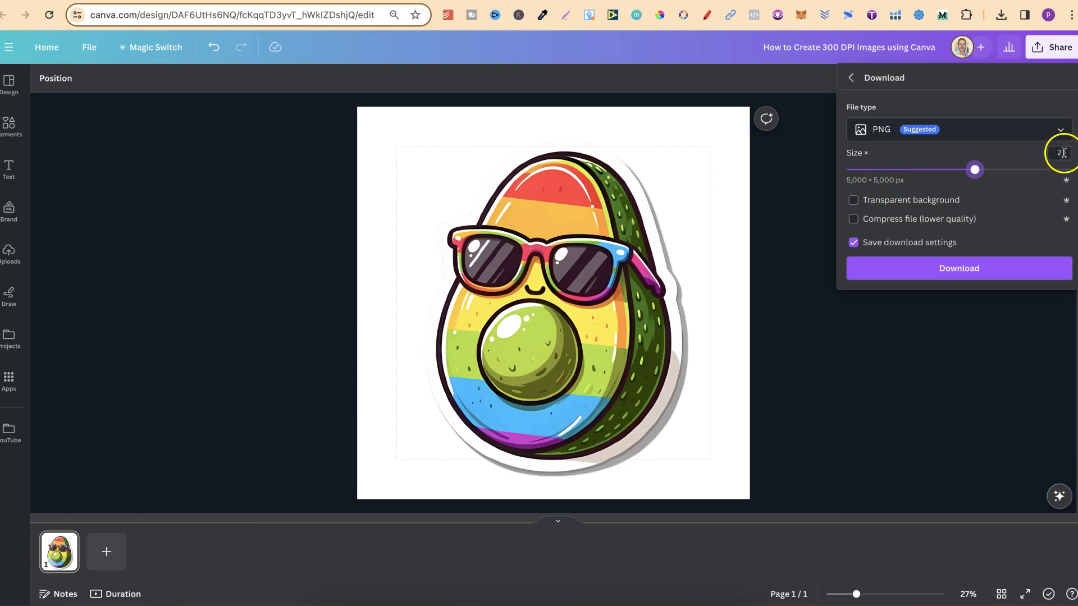
{"action": "left_click", "coordinate": [911, 268]}
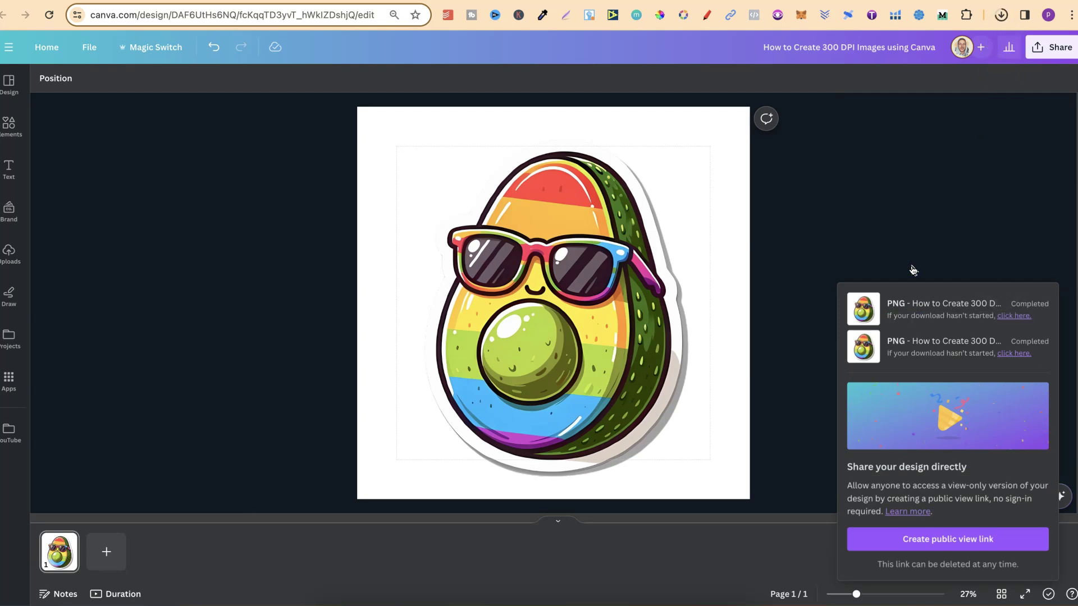
Step: Open the second PNG in Preview, confirm 5000 × 5000 pixels at 192 pixels/inch, then quit Preview
{"action": "left_click", "coordinate": [914, 51]}
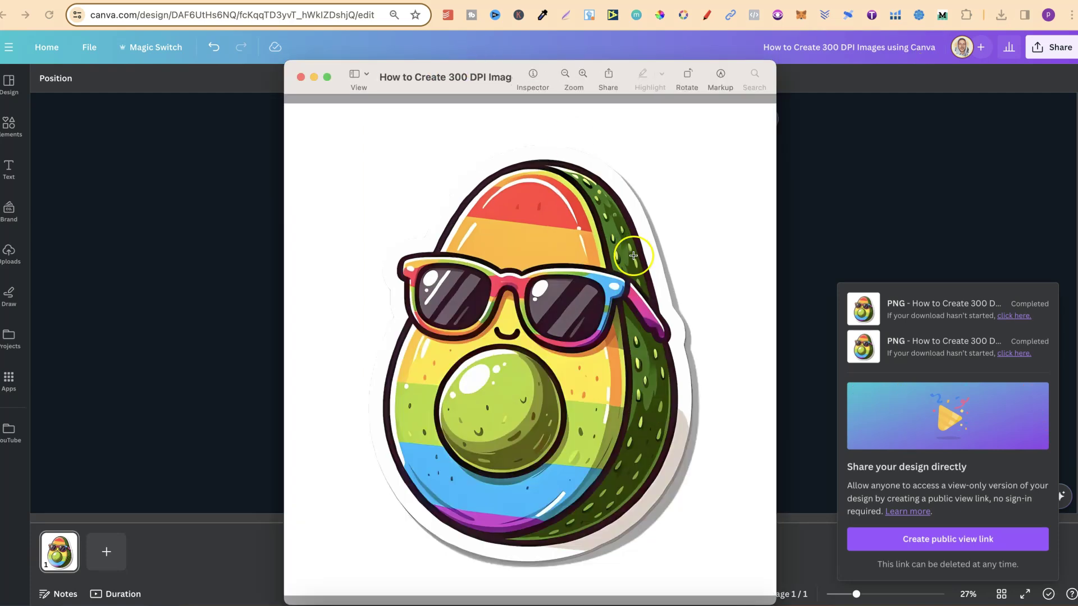
{"action": "left_click", "coordinate": [533, 74]}
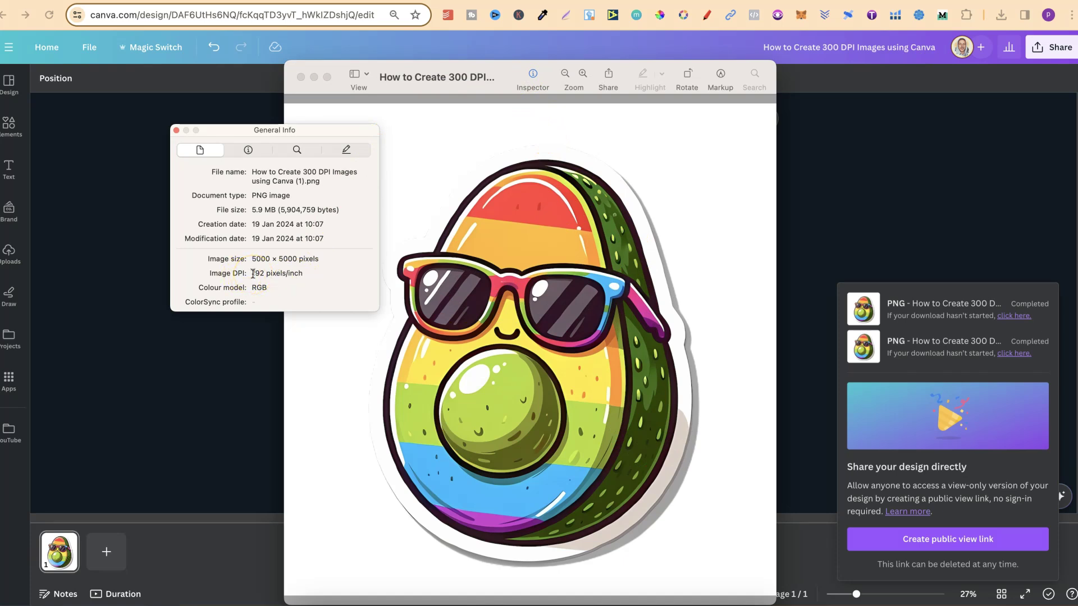
{"action": "left_click", "coordinate": [177, 130]}
{"action": "key", "text": "super+q"}
Step: Download the PNG at maximum size 3.125 (7,813 × 7,813 px) and open the downloaded file
{"action": "left_click", "coordinate": [1056, 43]}
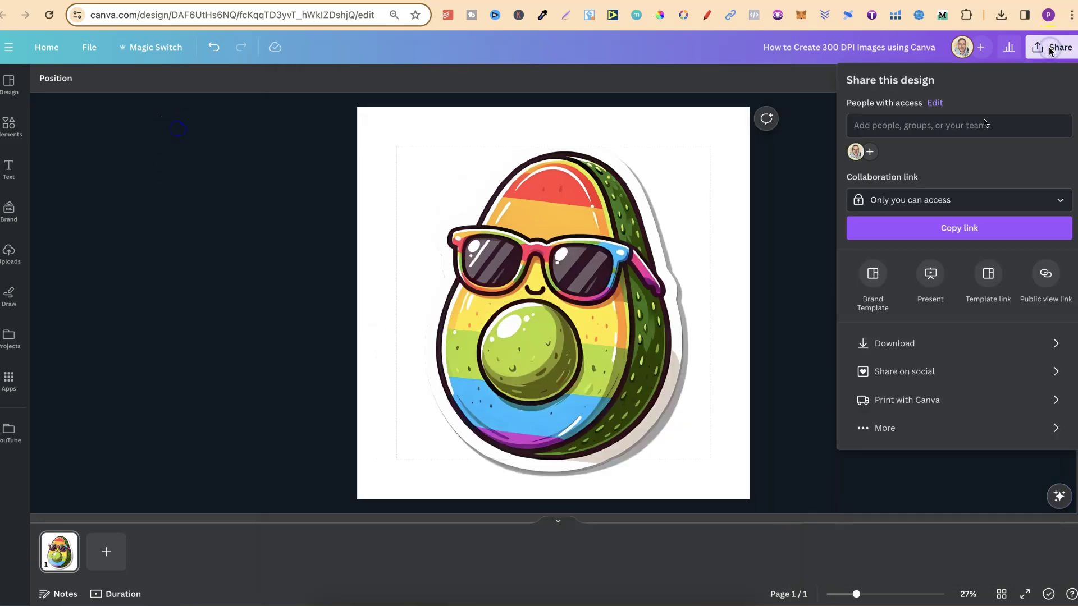
{"action": "left_click", "coordinate": [896, 342]}
{"action": "left_click_drag", "start_coordinate": [975, 170], "coordinate": [1071, 170]}
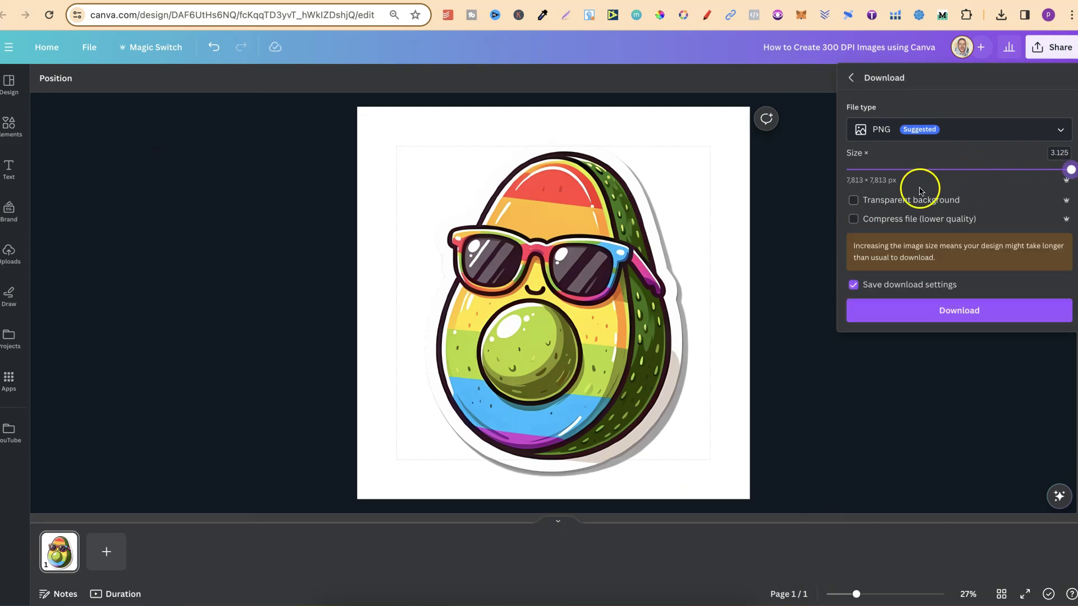
{"action": "left_click", "coordinate": [933, 312]}
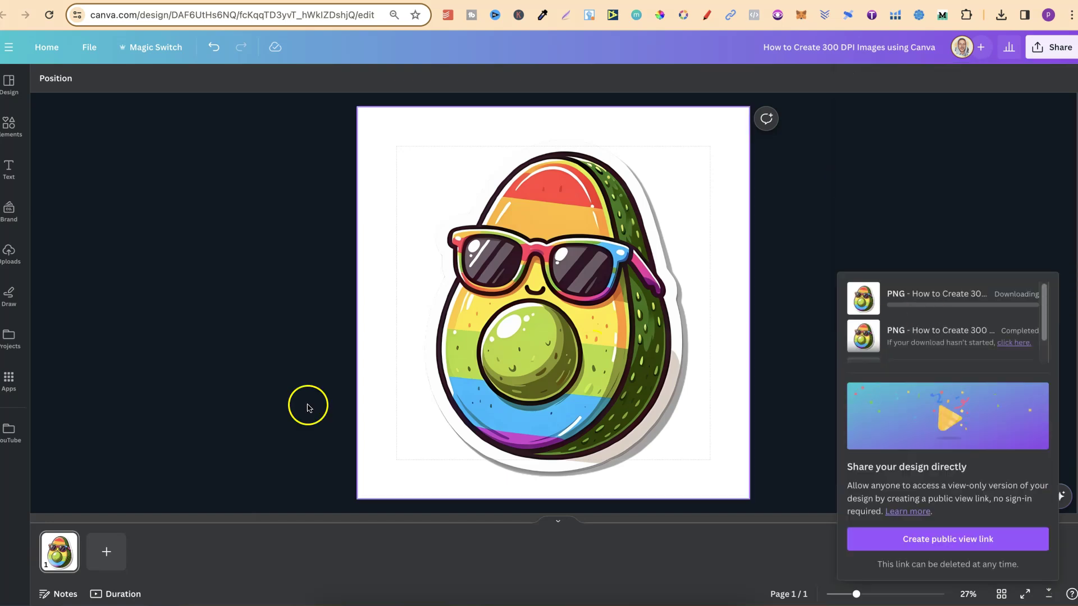
{"action": "left_click", "coordinate": [883, 64]}
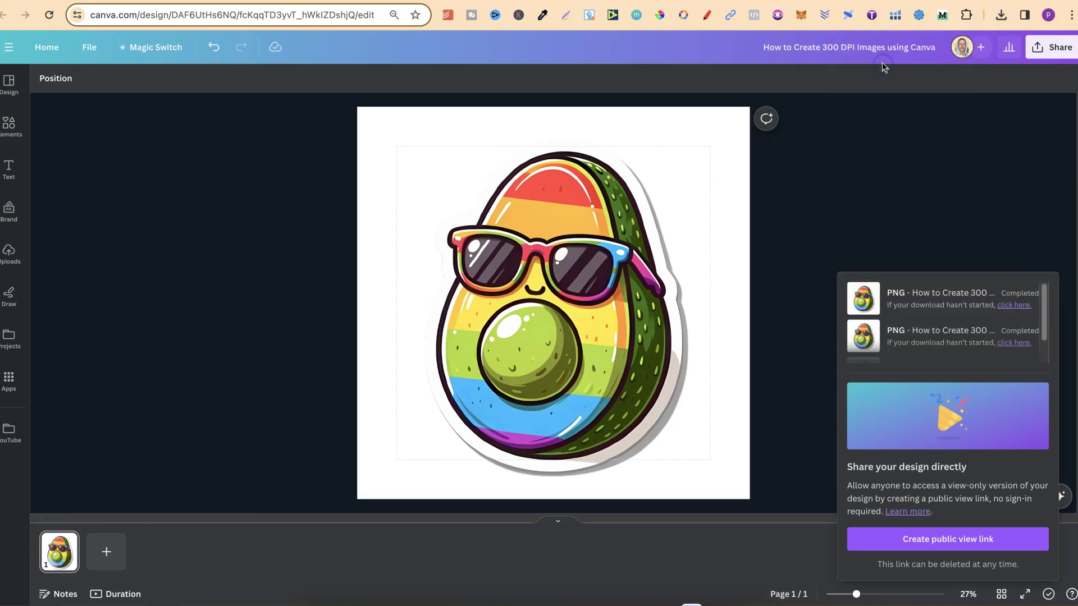
Step: Confirm in Preview the third PNG is 7813 × 7813 pixels at 300 pixels/inch, then close it
{"action": "left_click", "coordinate": [551, 126]}
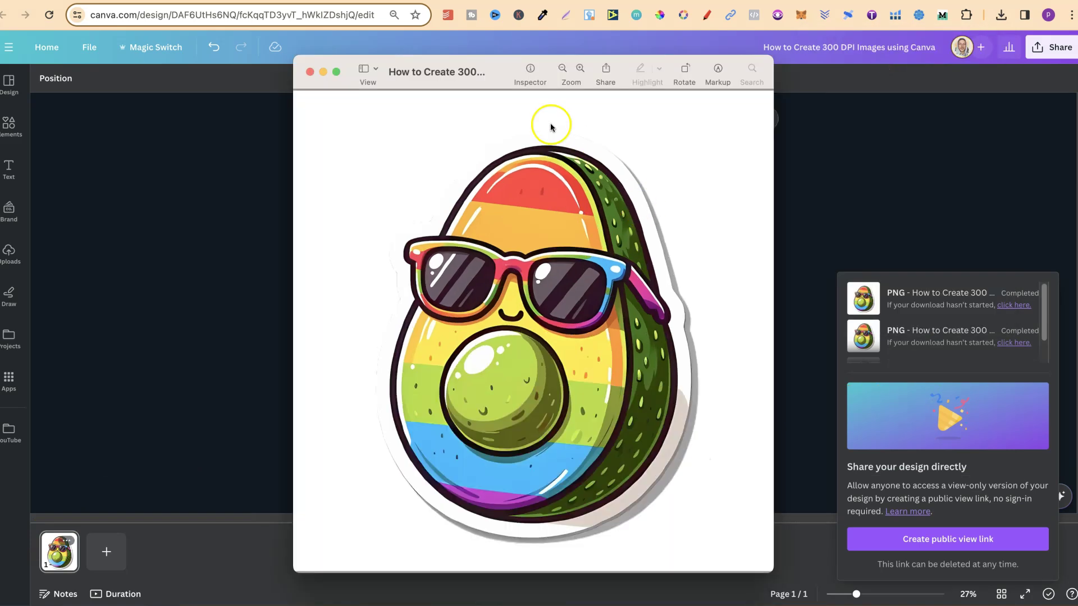
{"action": "left_click", "coordinate": [531, 71]}
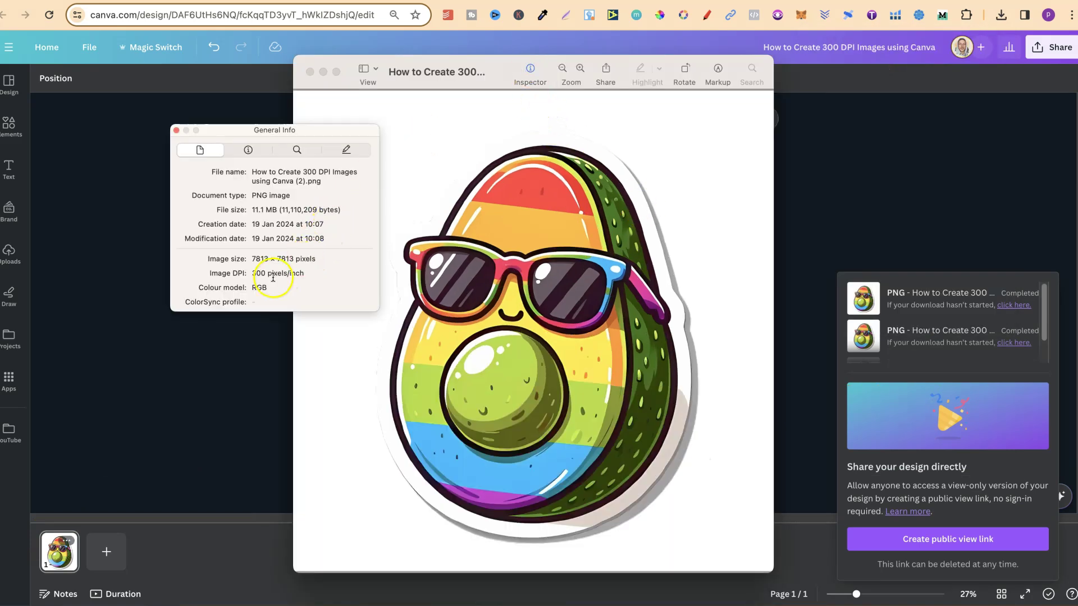
{"action": "left_click_drag", "start_coordinate": [252, 273], "coordinate": [303, 273]}
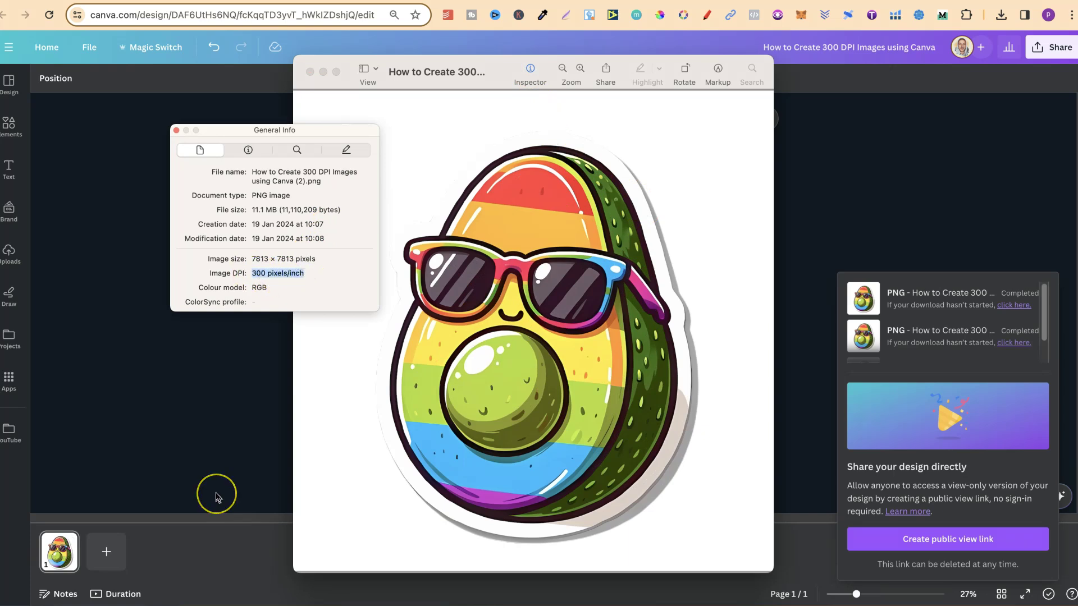
{"action": "left_click", "coordinate": [176, 130]}
{"action": "left_click", "coordinate": [310, 72]}
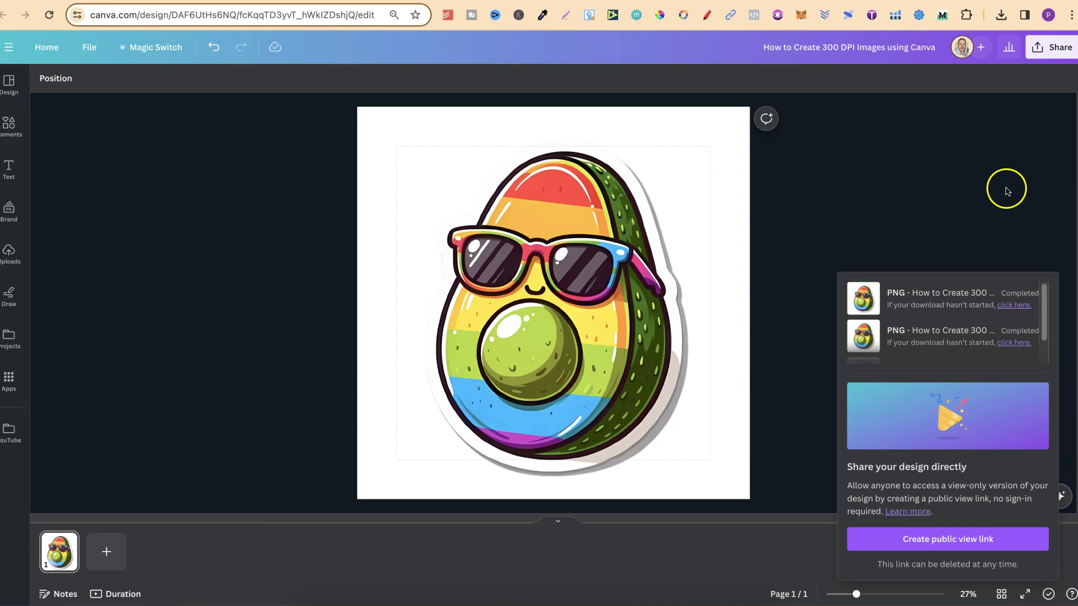
Step: Switch Canva's download file type to JPG at quality 80
{"action": "left_click", "coordinate": [1053, 46]}
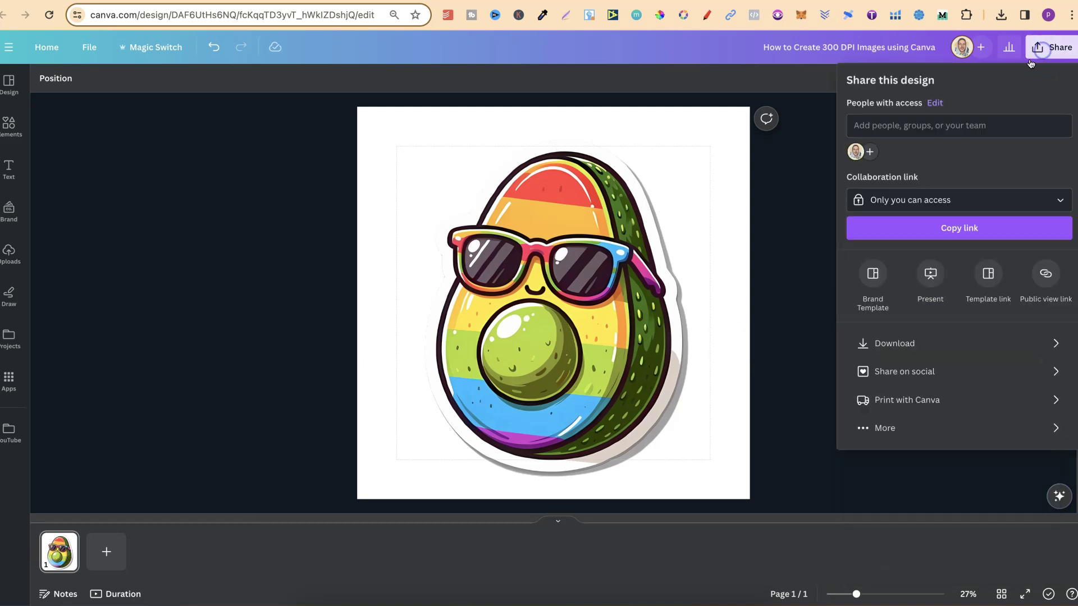
{"action": "left_click", "coordinate": [904, 342]}
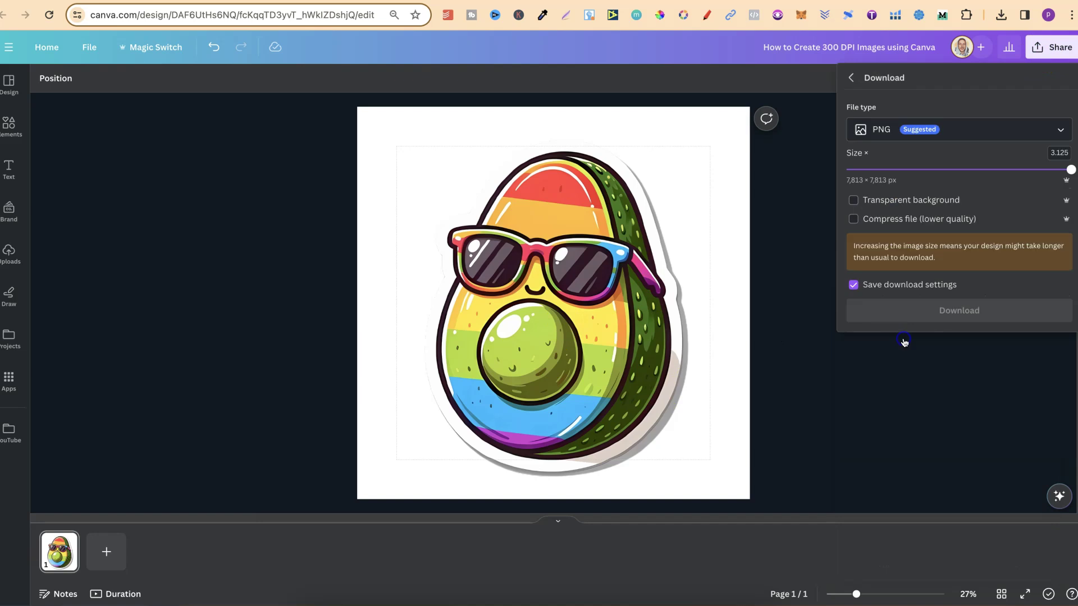
{"action": "left_click", "coordinate": [915, 130]}
{"action": "left_click", "coordinate": [890, 168]}
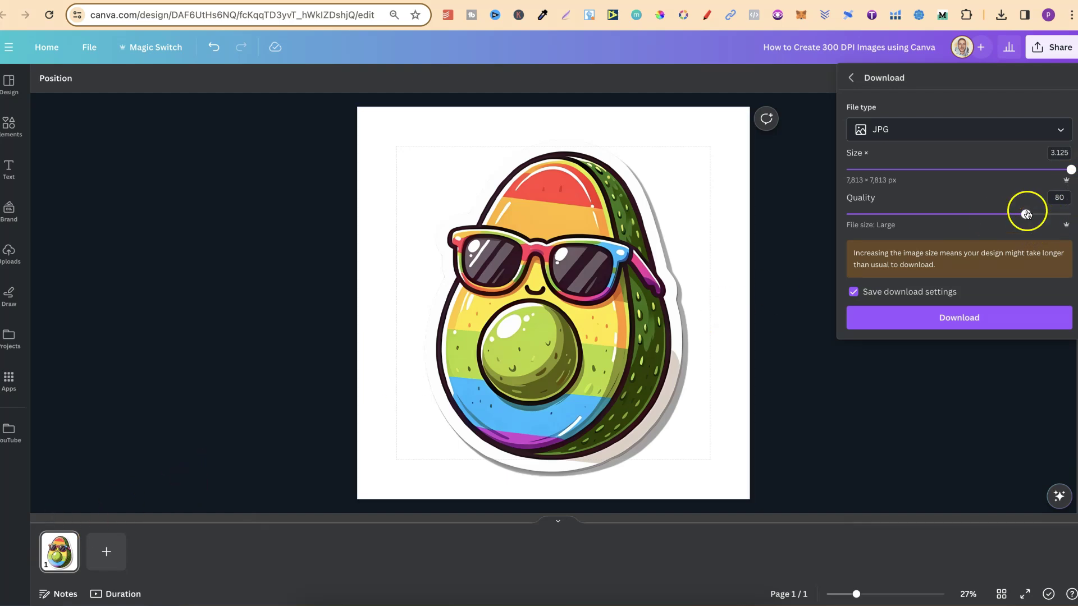
Step: Lower the JPG size, download it, and inspect it in Preview: 2500 × 2500 pixels at 96 pixels/inch
{"action": "left_click_drag", "start_coordinate": [1071, 169], "coordinate": [901, 184]}
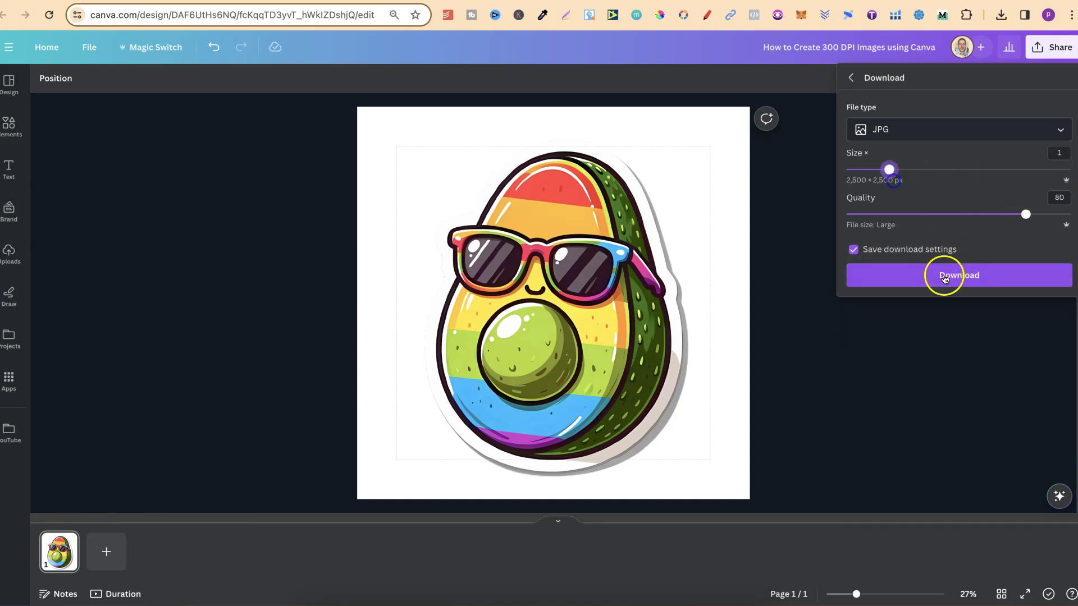
{"action": "left_click", "coordinate": [946, 274]}
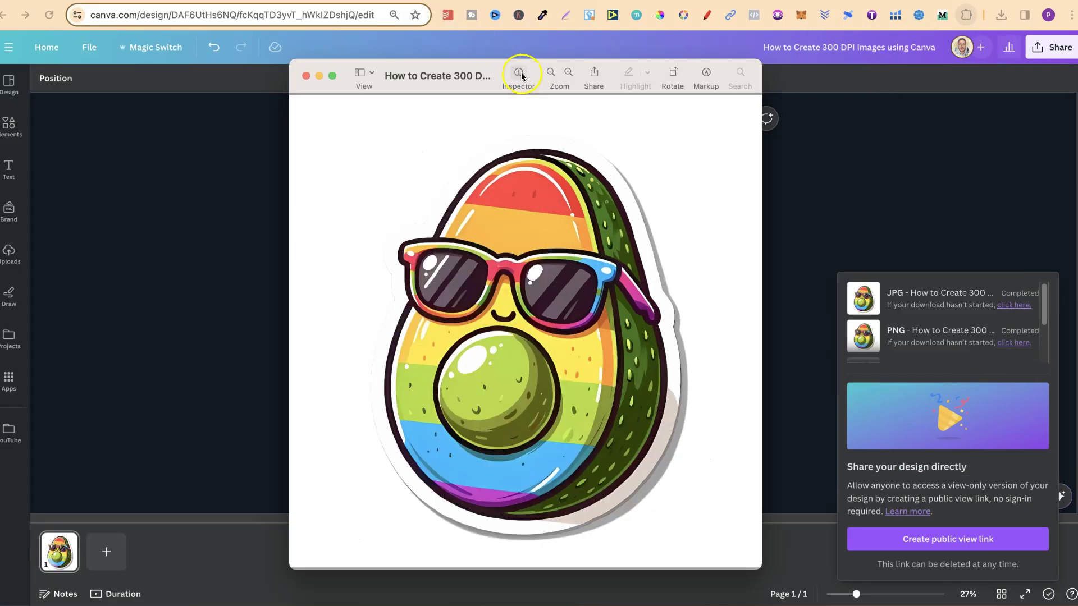
{"action": "left_click", "coordinate": [520, 74]}
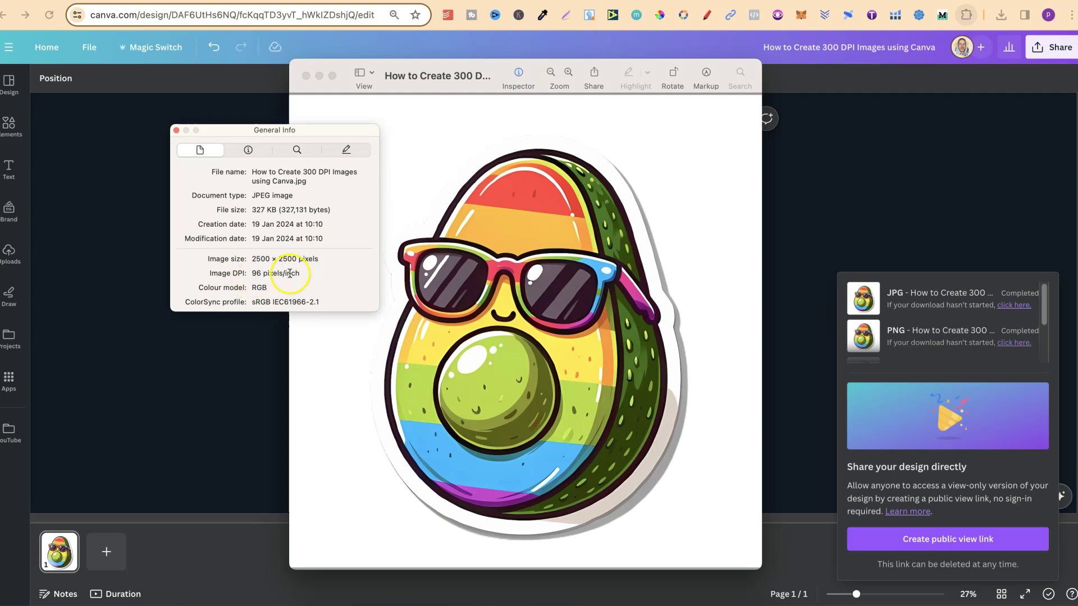
{"action": "left_click", "coordinate": [176, 131]}
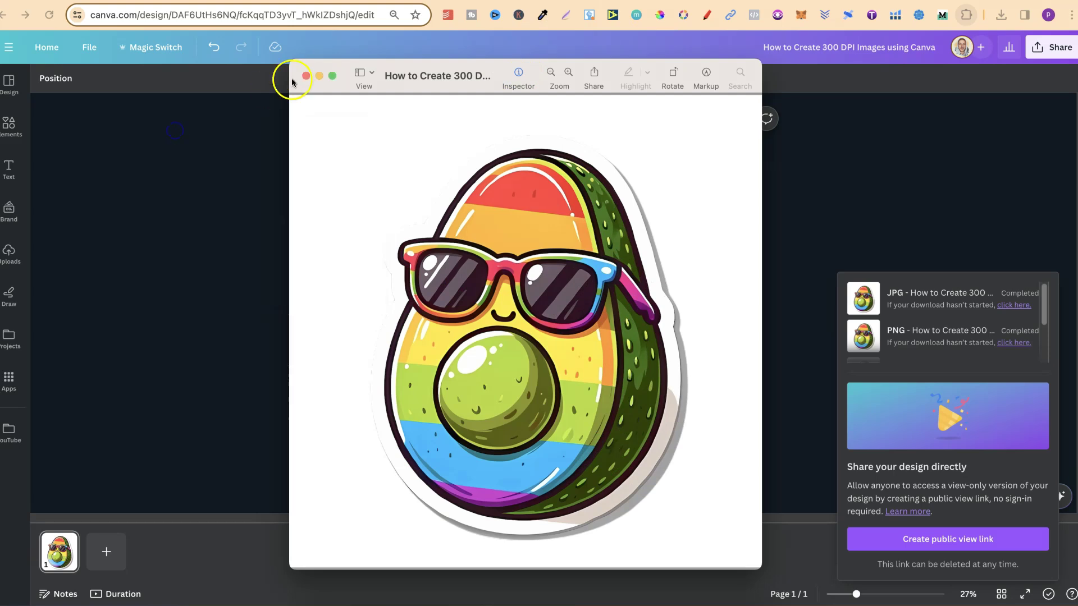
Step: Download the JPG again at maximum size 3.125 (7,813 × 7,813 px)
{"action": "left_click", "coordinate": [305, 76]}
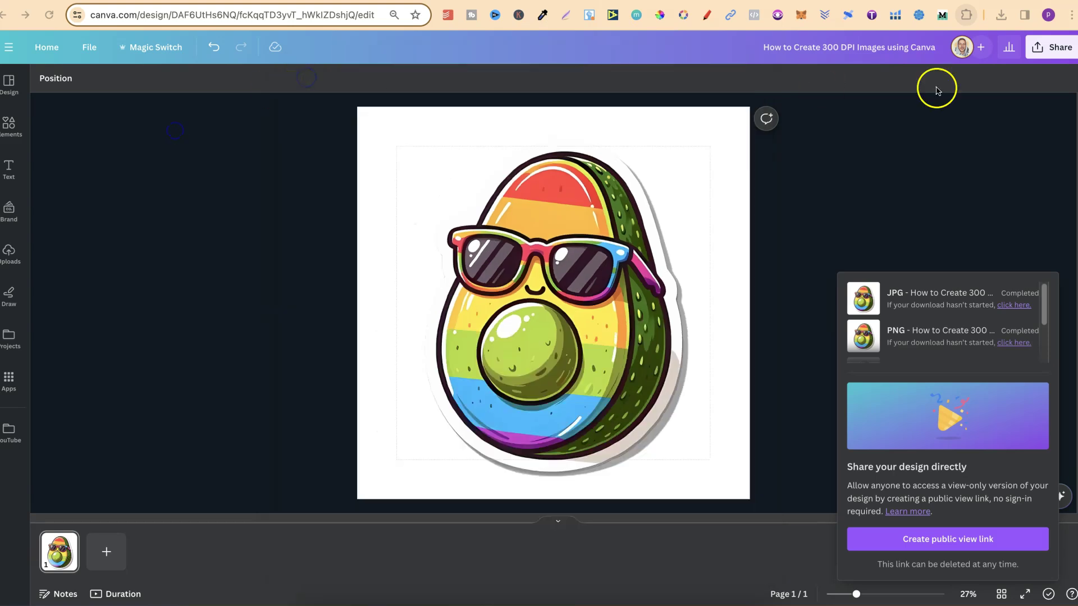
{"action": "left_click", "coordinate": [1059, 53]}
{"action": "left_click", "coordinate": [933, 292]}
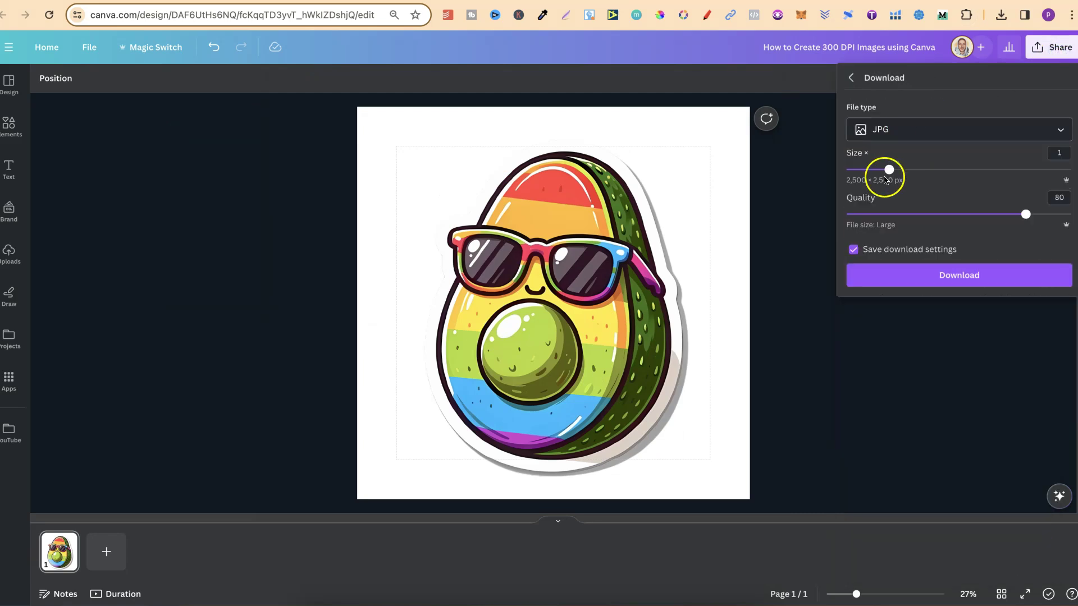
{"action": "left_click_drag", "start_coordinate": [888, 169], "coordinate": [1071, 170]}
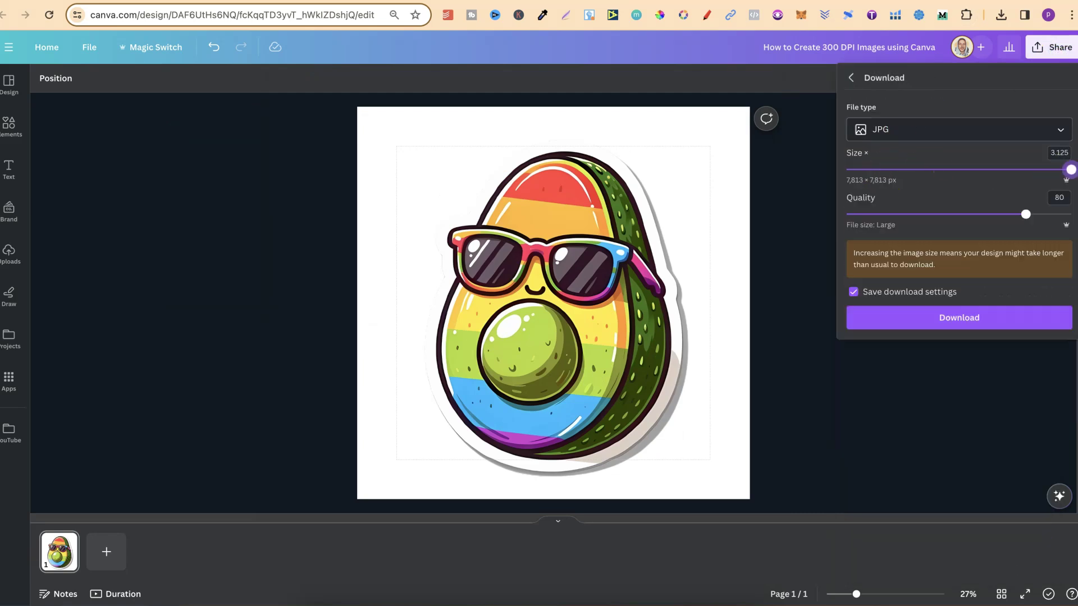
{"action": "left_click", "coordinate": [958, 318]}
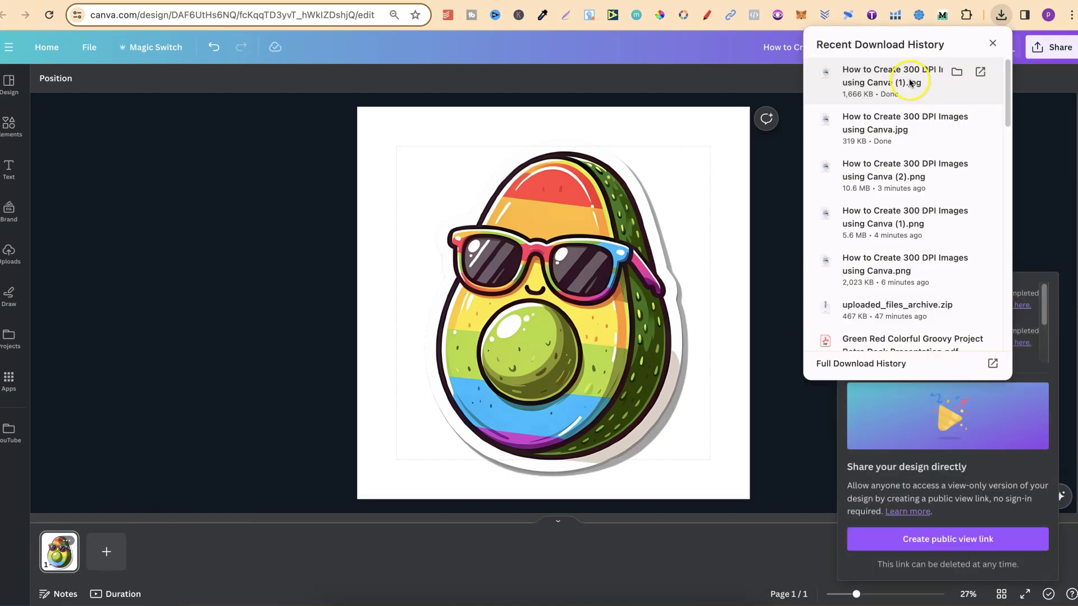
Step: Open the enlarged JPG in Preview and verify 7813 × 7813 pixels at 300 pixels/inch
{"action": "left_click", "coordinate": [907, 79]}
{"action": "left_click", "coordinate": [504, 72]}
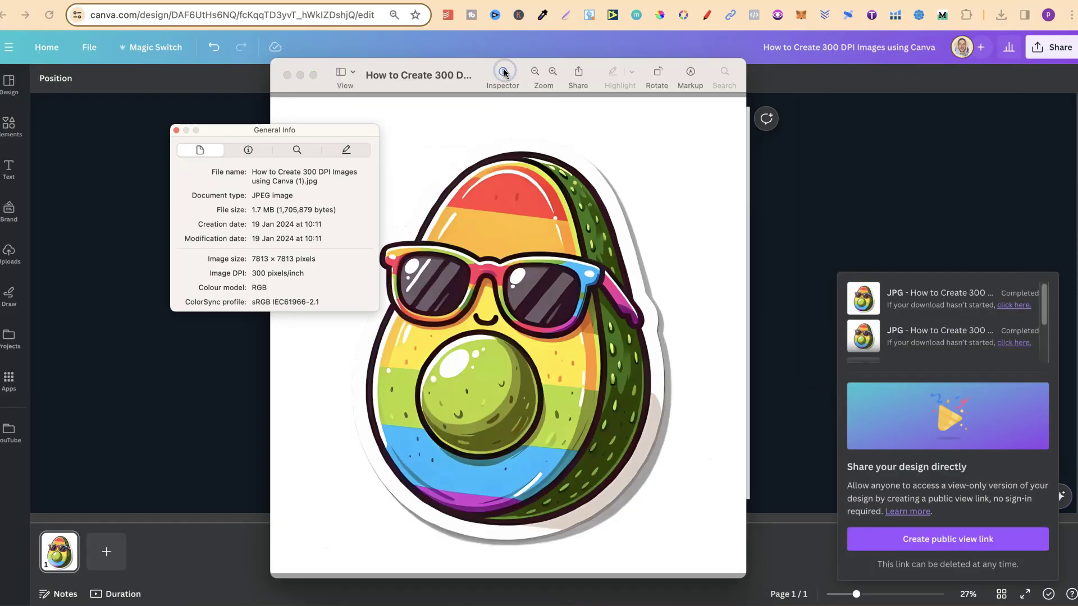
{"action": "left_click_drag", "start_coordinate": [254, 272], "coordinate": [304, 273]}
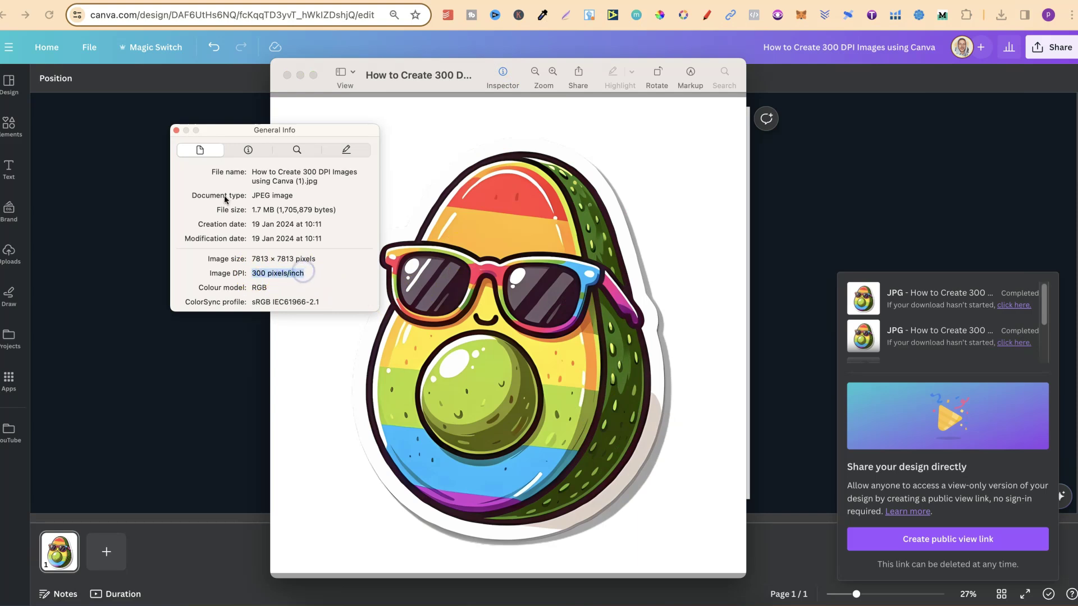
{"action": "left_click", "coordinate": [176, 131]}
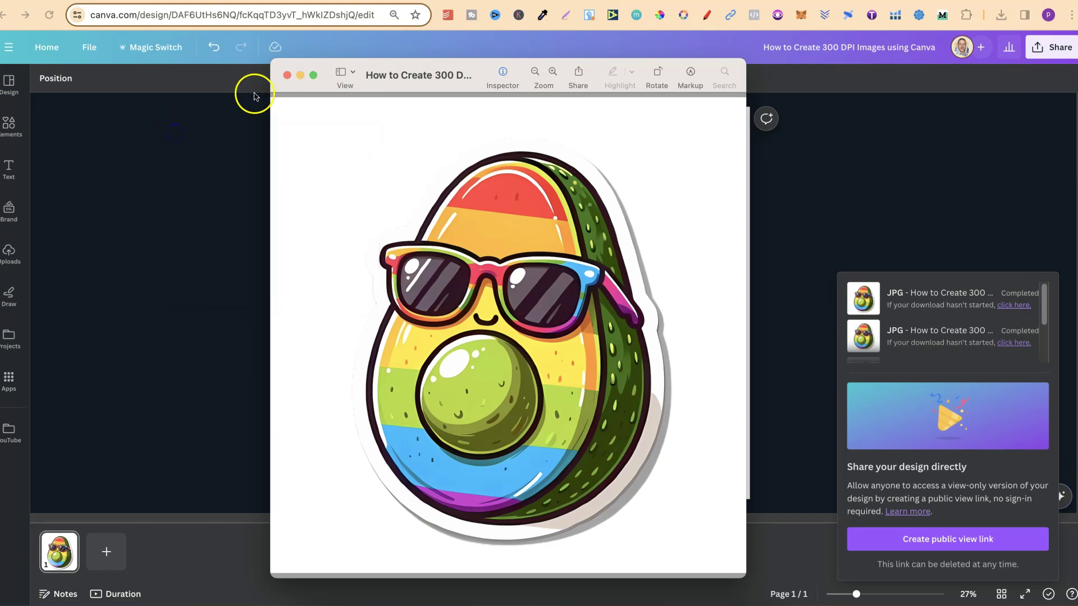
Step: Close the JPG, review Canva's saved download settings, then go to the Clideo DPI Converter tab
{"action": "left_click", "coordinate": [286, 76]}
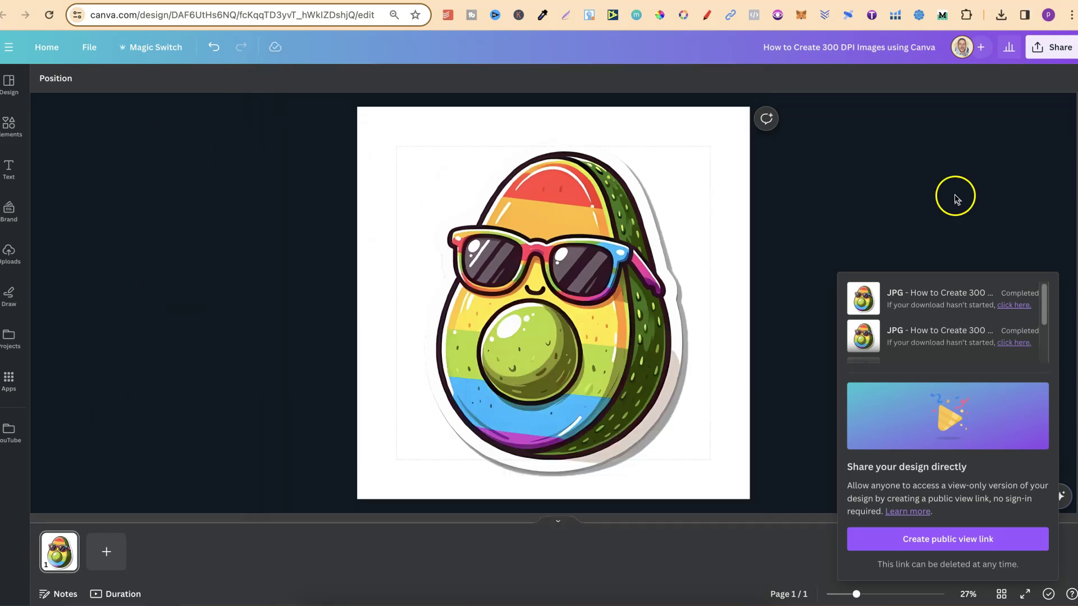
{"action": "left_click", "coordinate": [1051, 50]}
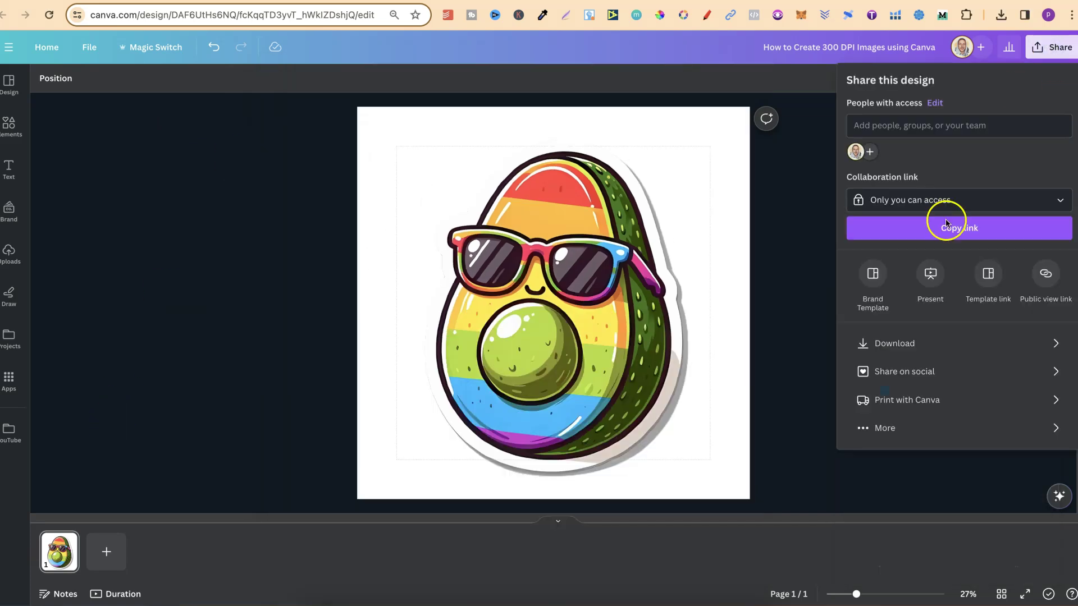
{"action": "left_click", "coordinate": [895, 344]}
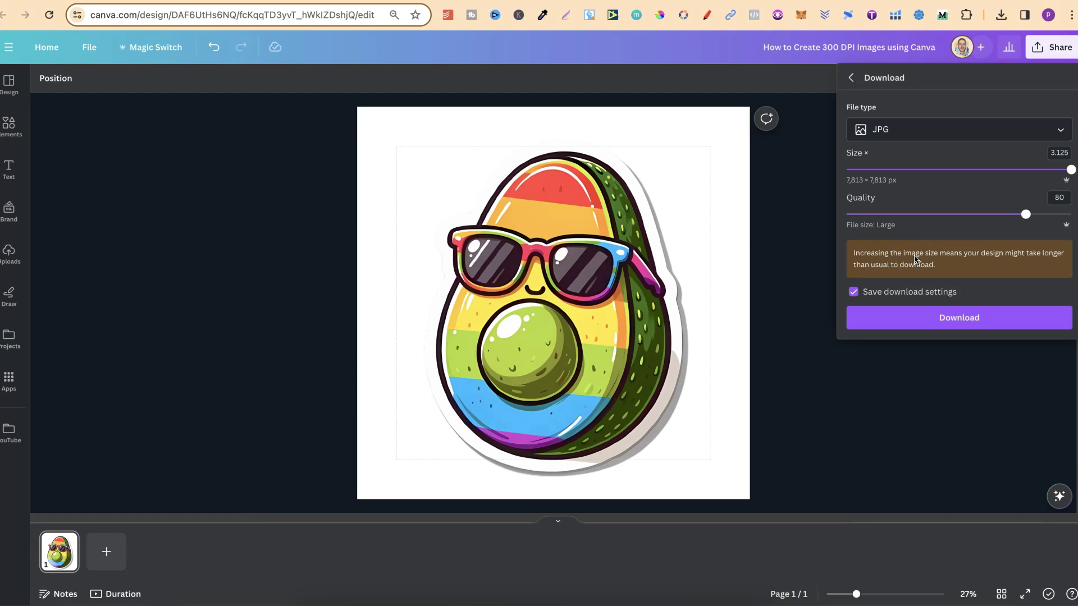
{"action": "left_click", "coordinate": [801, 295]}
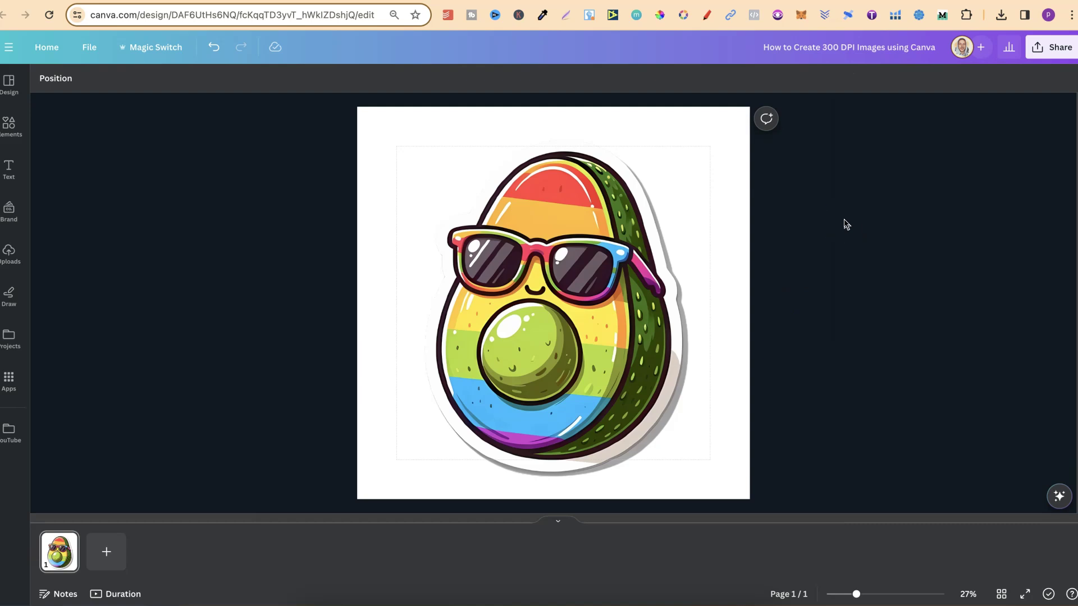
{"action": "key", "text": "ctrl+Tab"}
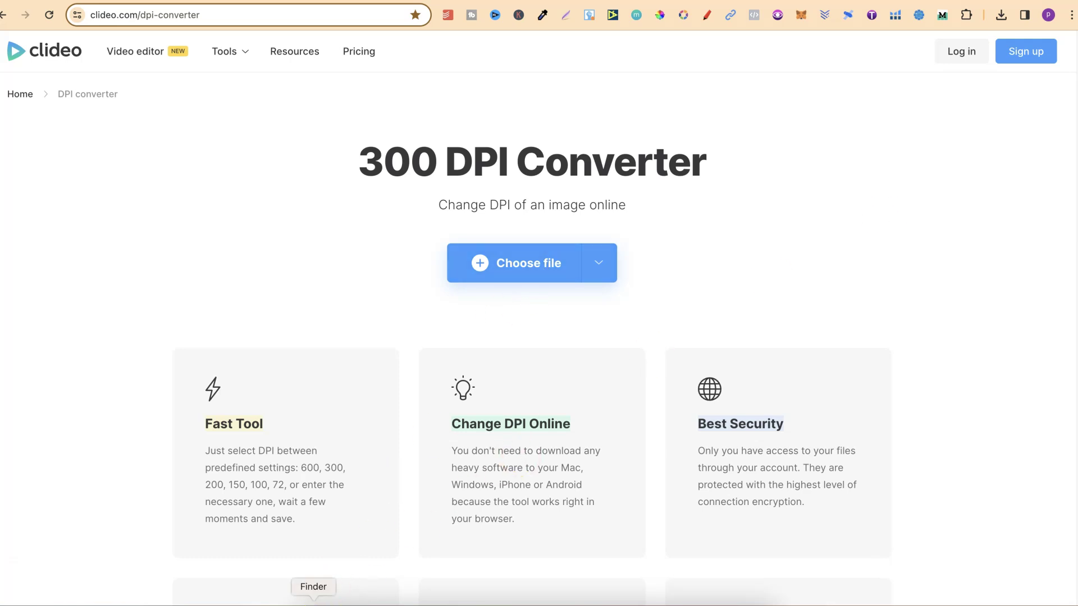
Step: Upload the DALL·E avocado sticker PNG from Downloads to Clideo, keeping 300 DPI selected
{"action": "left_click", "coordinate": [313, 597]}
{"action": "left_click", "coordinate": [681, 159]}
{"action": "left_click_drag", "start_coordinate": [685, 172], "coordinate": [330, 265]}
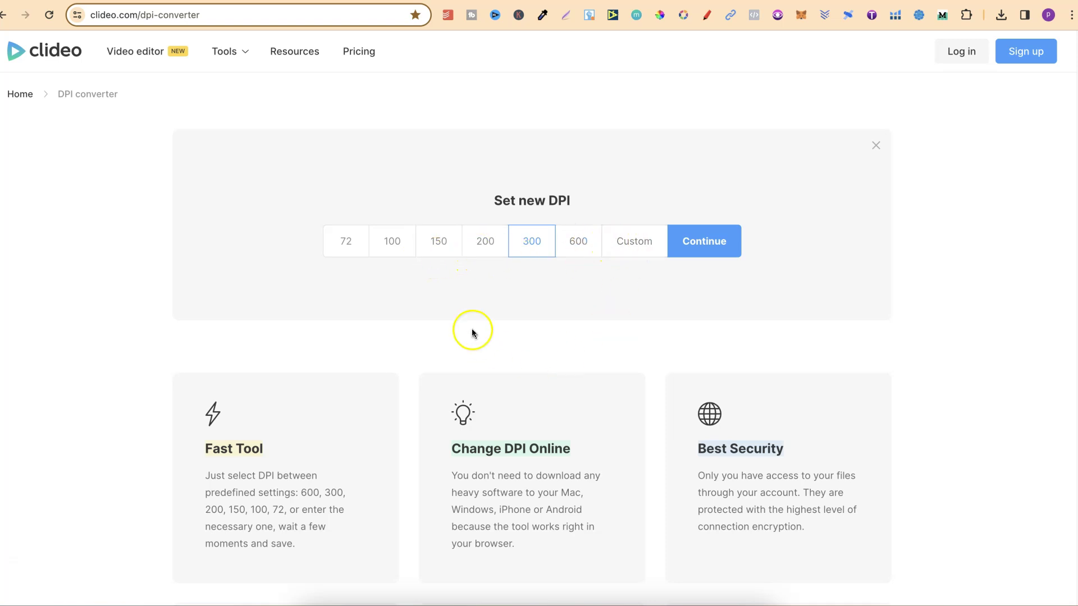
Step: Convert the sticker at 300 DPI, download the 1.42 MB PNG and open it
{"action": "left_click", "coordinate": [705, 242]}
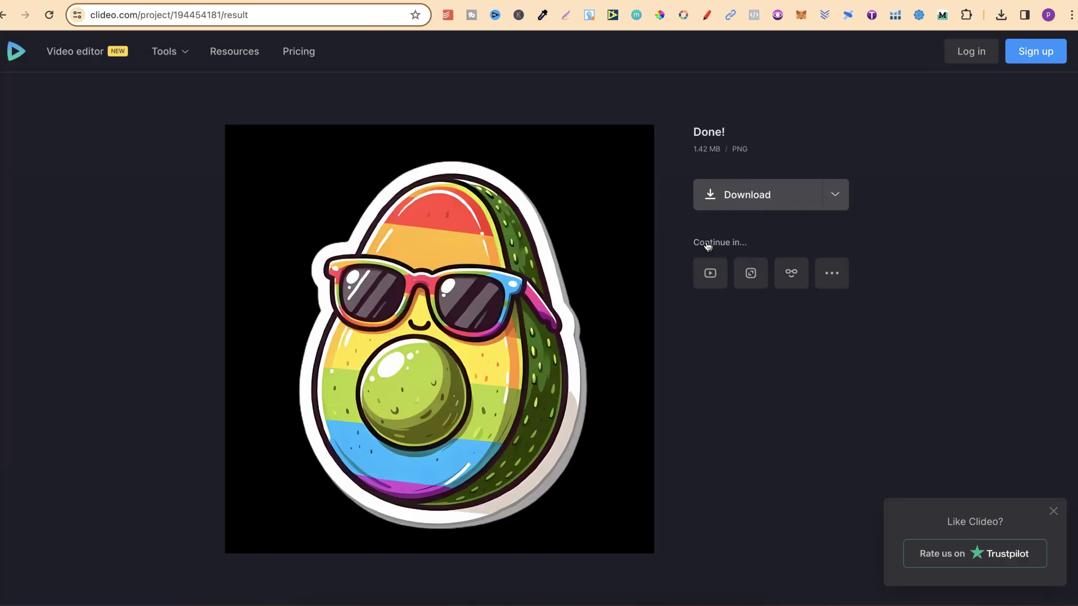
{"action": "left_click", "coordinate": [768, 193]}
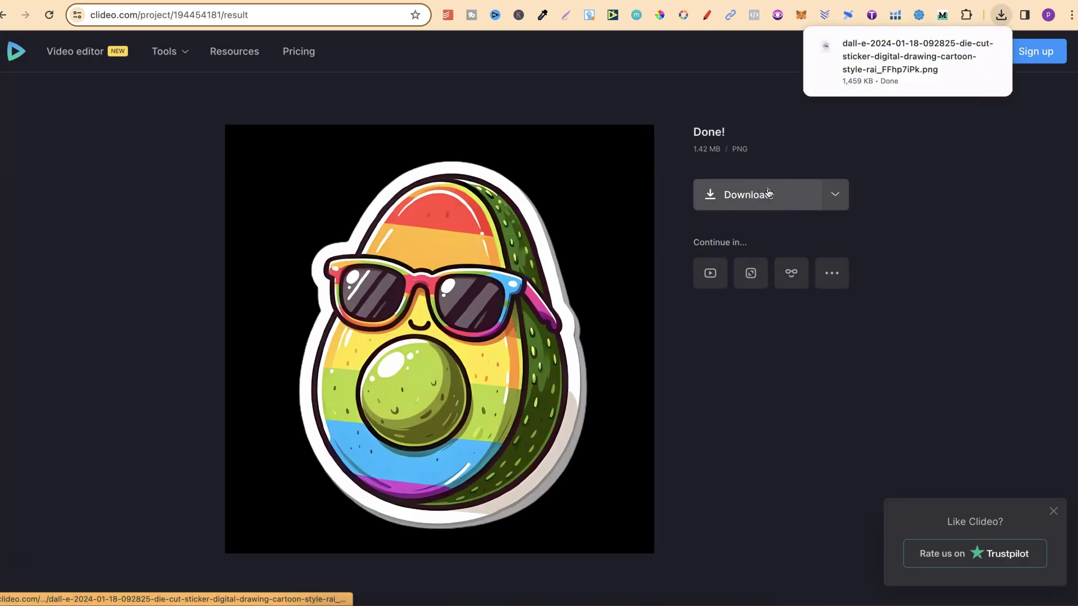
{"action": "left_click", "coordinate": [895, 68]}
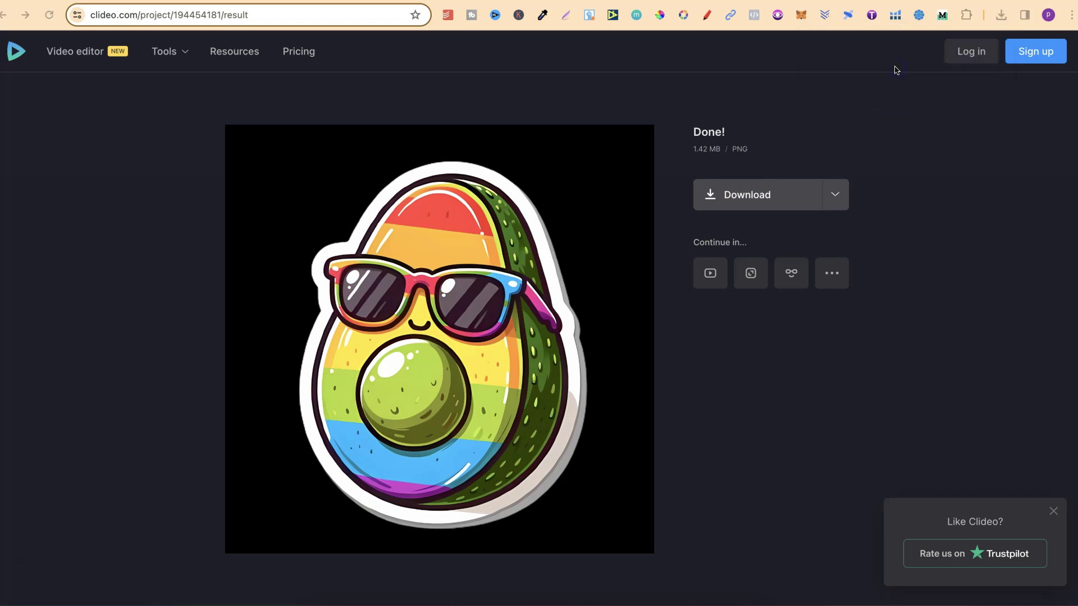
Step: Verify in Preview that the converted PNG is 2000 × 2000 pixels at 300 pixels/inch, then quit
{"action": "left_click", "coordinate": [195, 83]}
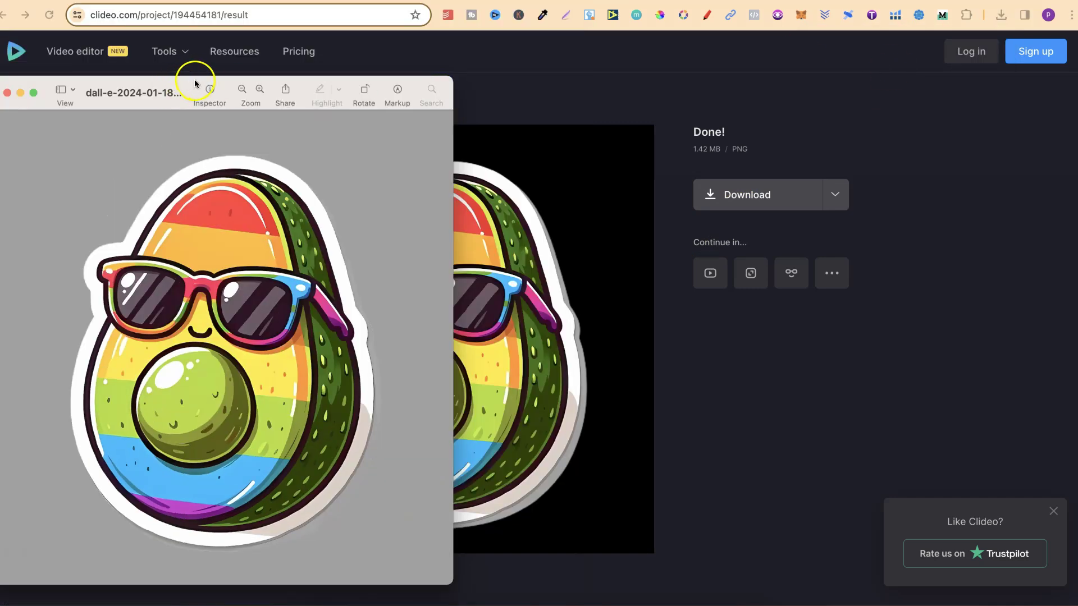
{"action": "left_click_drag", "start_coordinate": [194, 83], "coordinate": [502, 76]}
{"action": "left_click", "coordinate": [517, 87]}
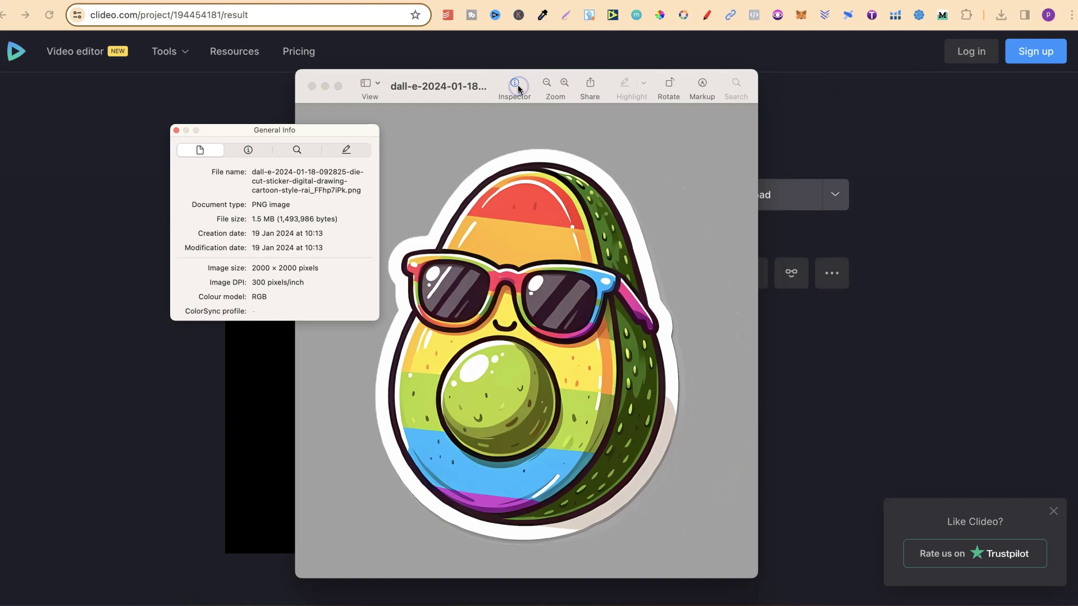
{"action": "left_click", "coordinate": [254, 282]}
{"action": "key", "text": "super+q"}
{"action": "left_click", "coordinate": [680, 407]}
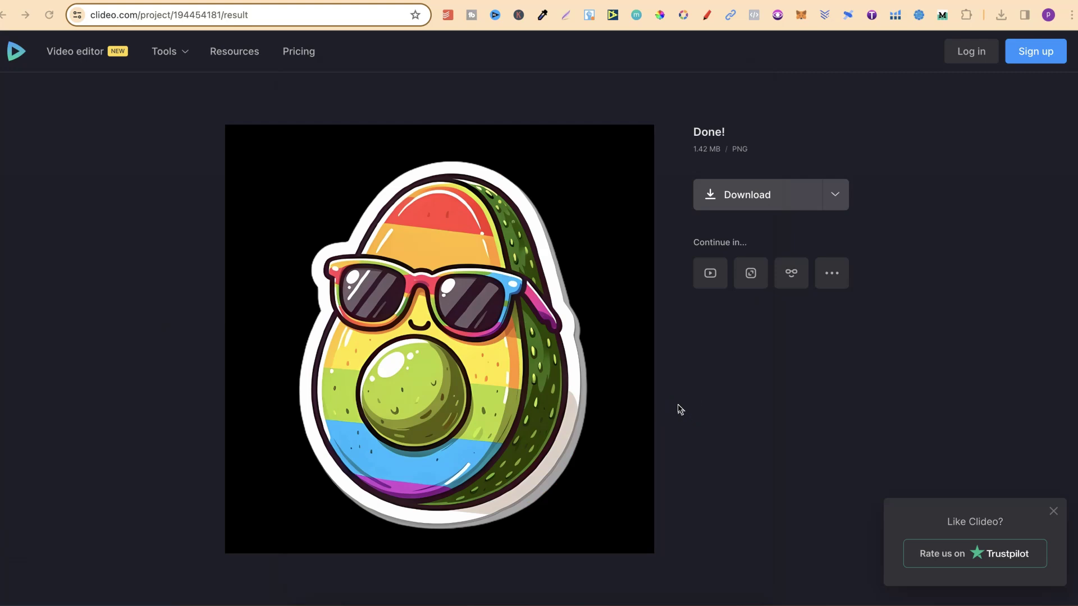
Step: Switch back to the Canva tab showing the avocado sticker design
{"action": "left_click", "coordinate": [862, 292]}
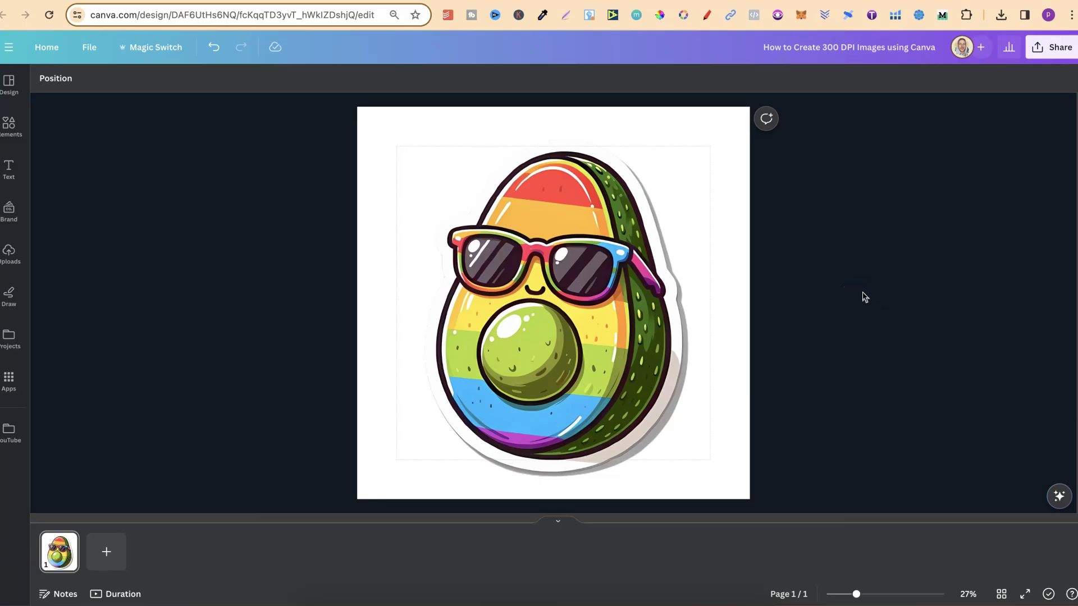